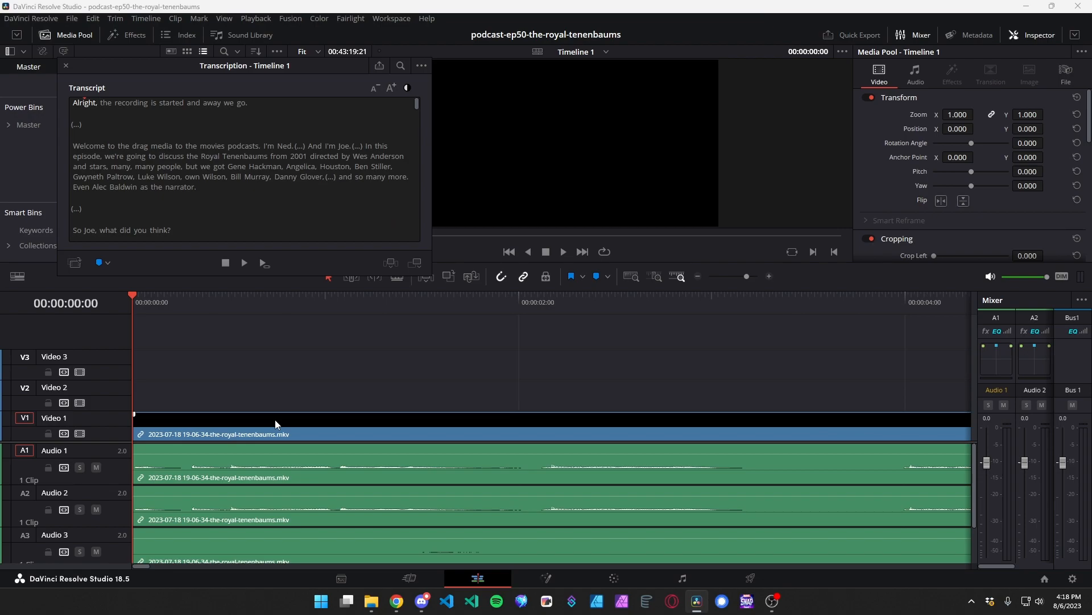
# Move the transcription window clear of the media pool and play the transcript from its start through the hosts' introductions.
pyautogui.moveTo(287, 68); pyautogui.dragTo(460, 255)
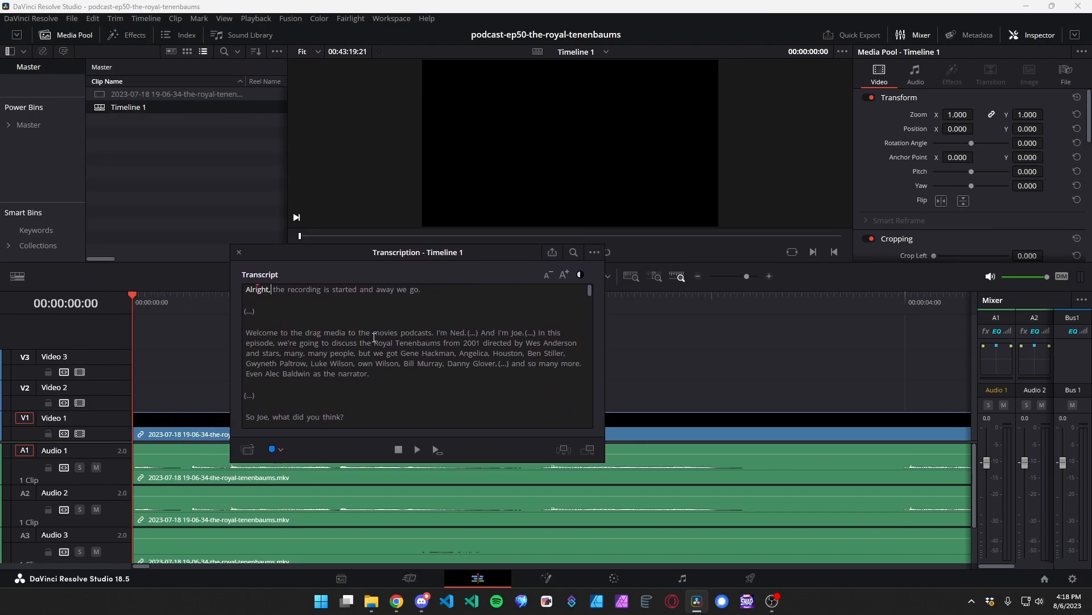
pyautogui.click(417, 450)
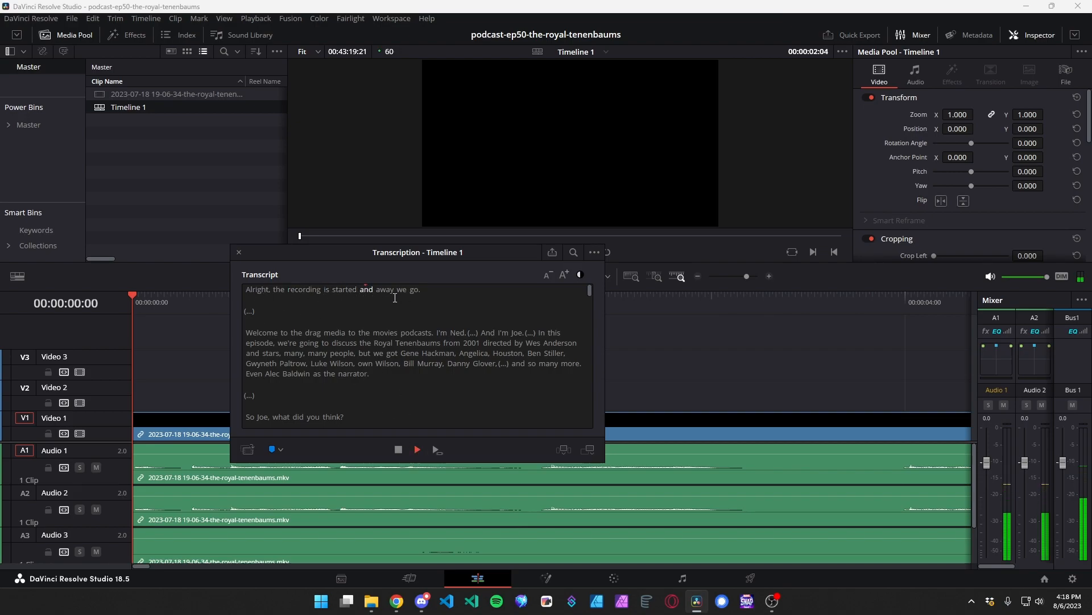
pyautogui.click(398, 449)
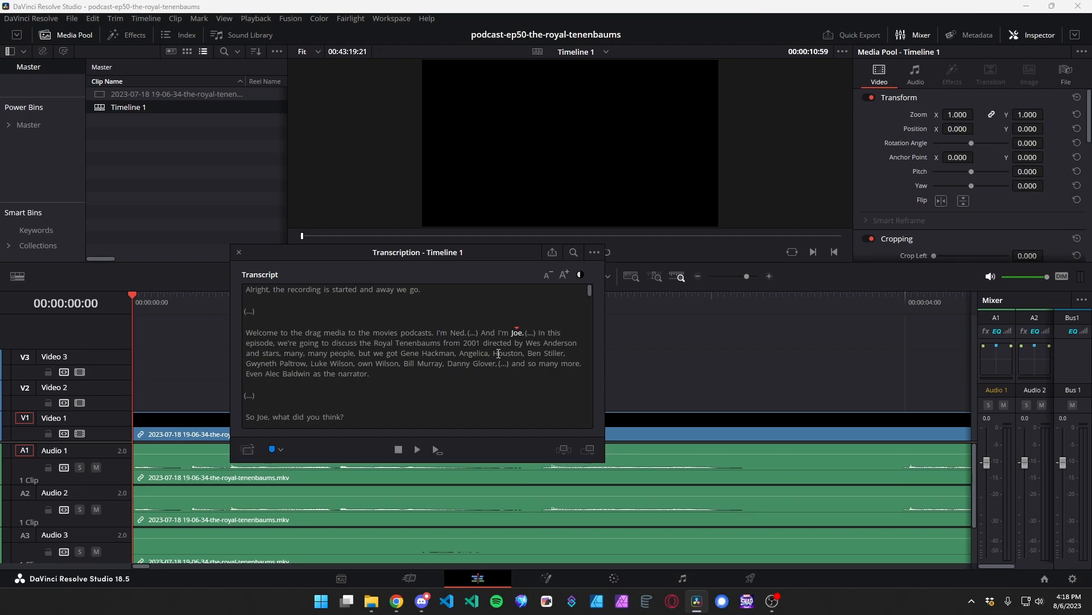
# Select the filler word "uh," in the transcript, and after it the whole question ending in "what did you think?".
pyautogui.scroll(-2, 448, 392)
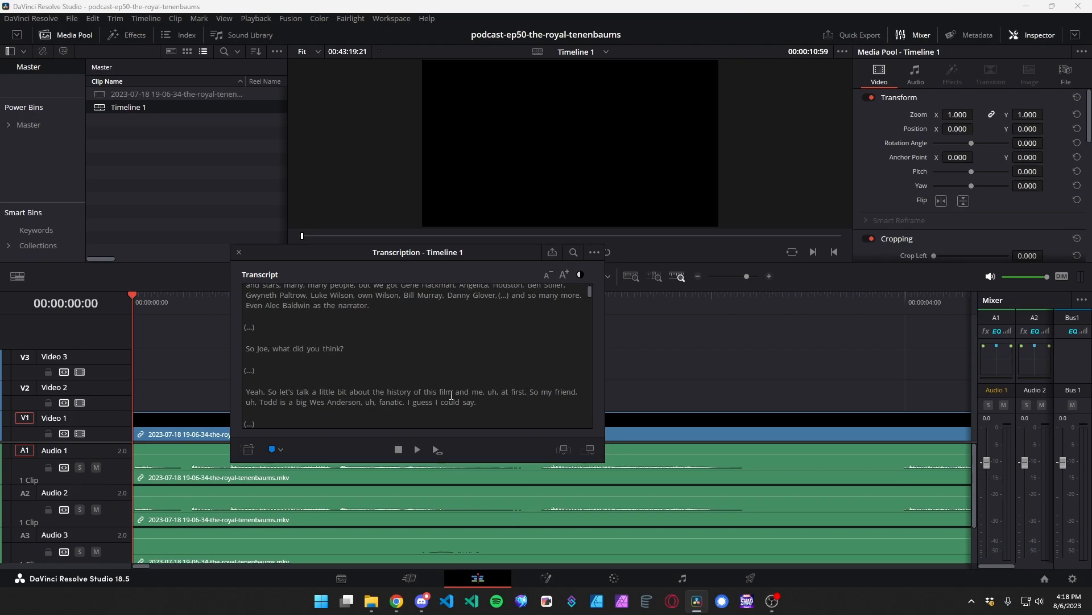
pyautogui.doubleClick(492, 392)
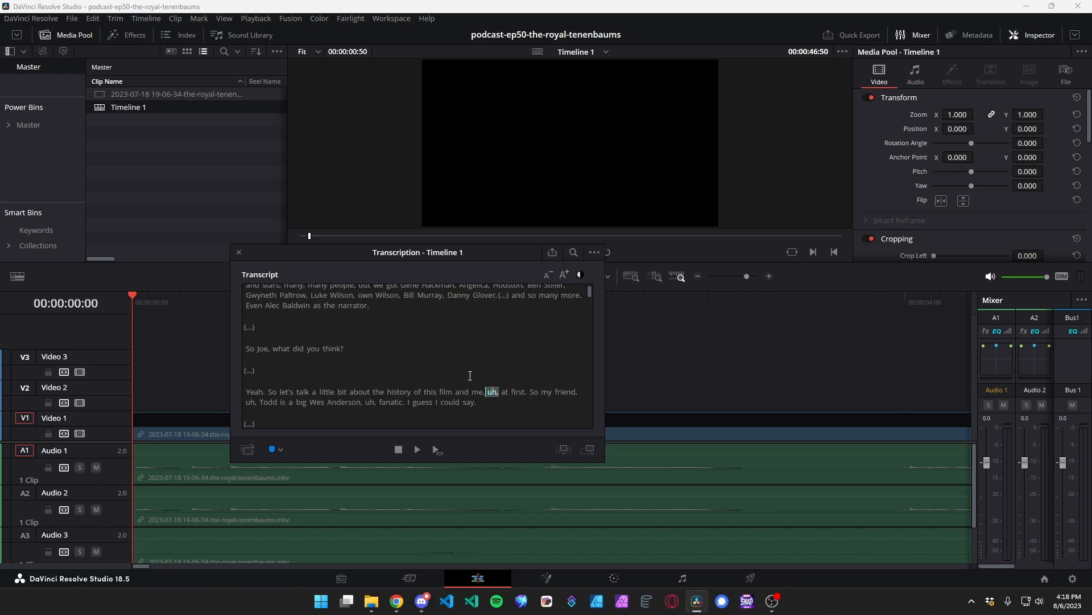
pyautogui.moveTo(246, 348); pyautogui.dragTo(335, 352)
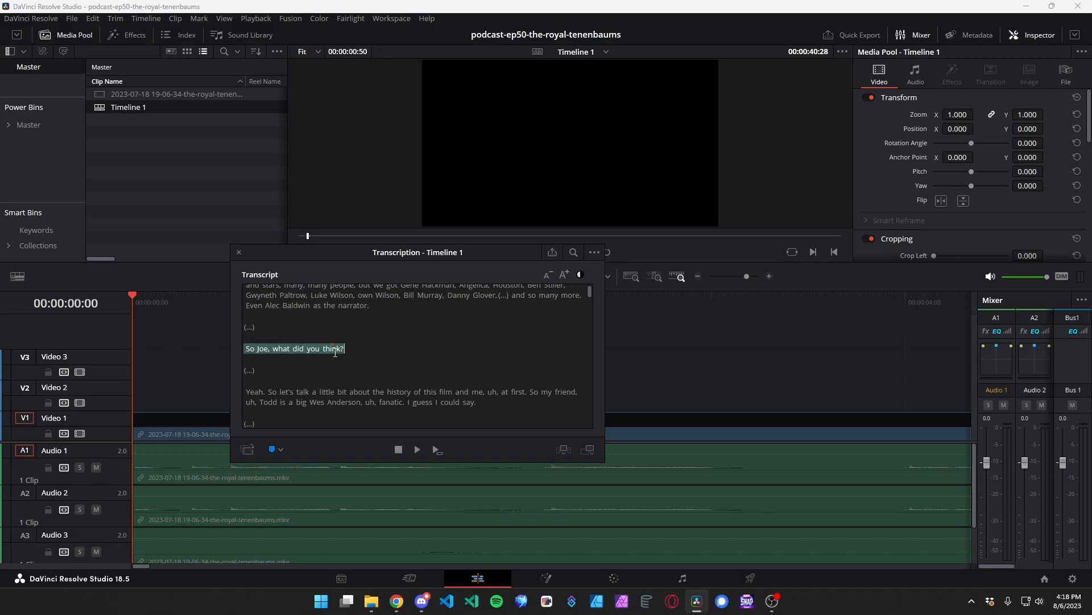
# Uncover the timeline and mark the portion spoken as "Yeah. So let's talk a little" by selecting those words in the transcript.
pyautogui.moveTo(438, 257); pyautogui.dragTo(740, 121)
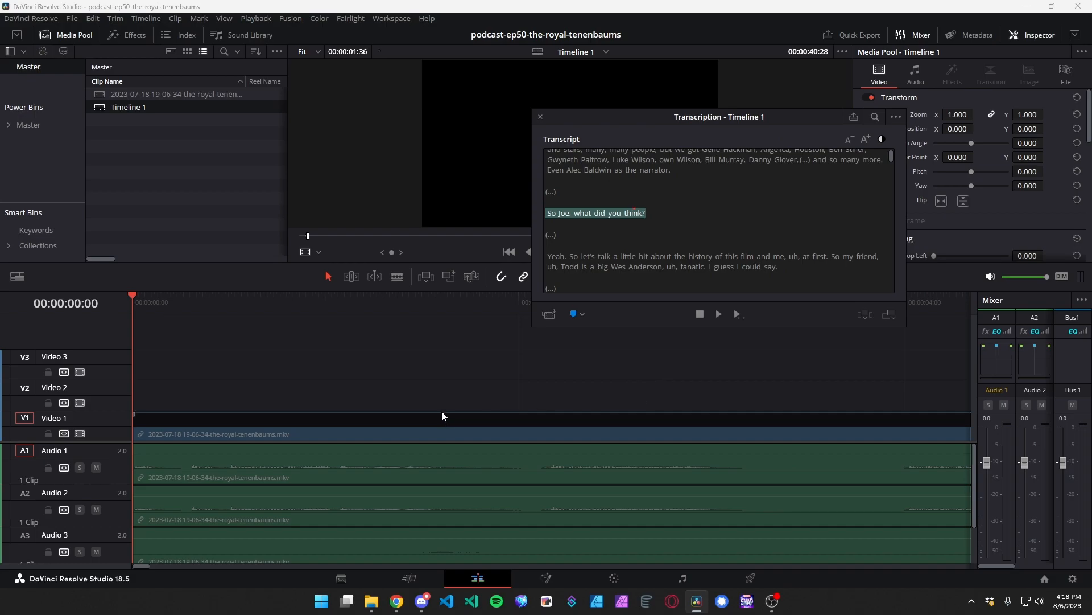
pyautogui.scroll(-6, 439, 452)
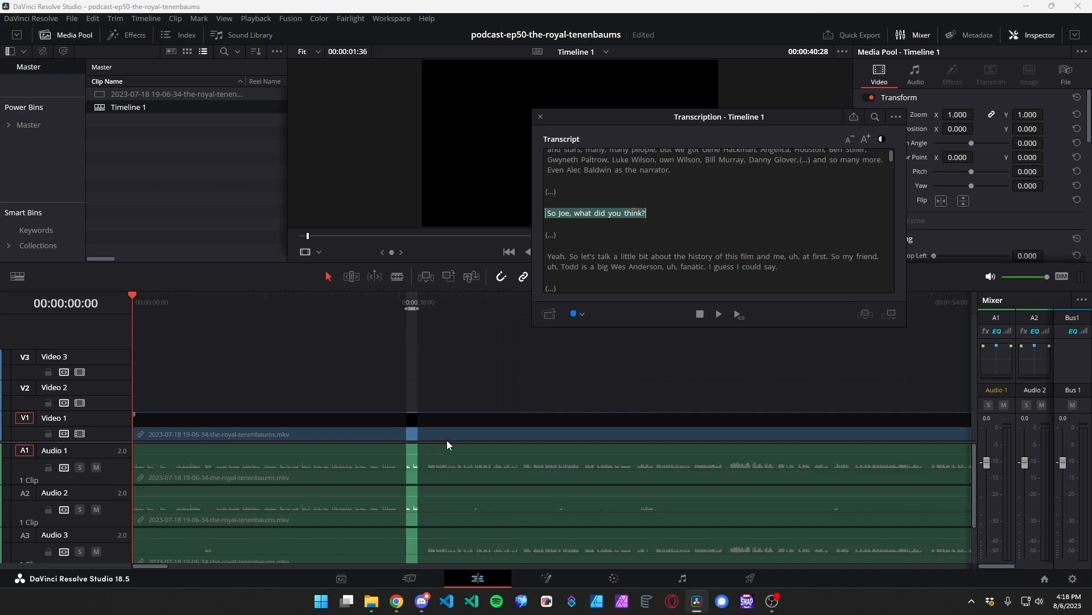
pyautogui.doubleClick(559, 257)
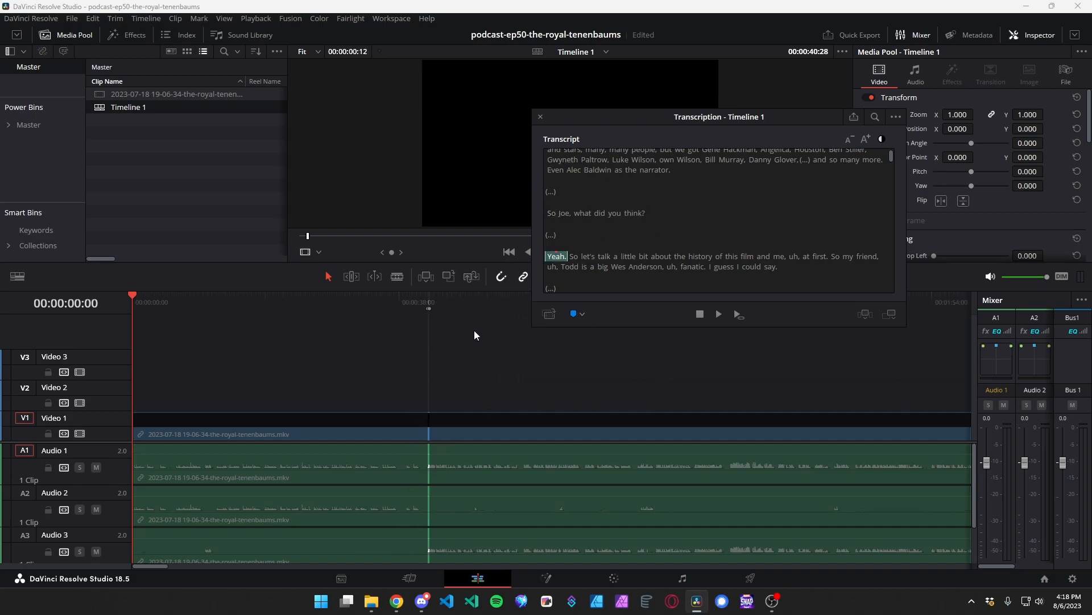
pyautogui.moveTo(637, 257); pyautogui.dragTo(547, 257)
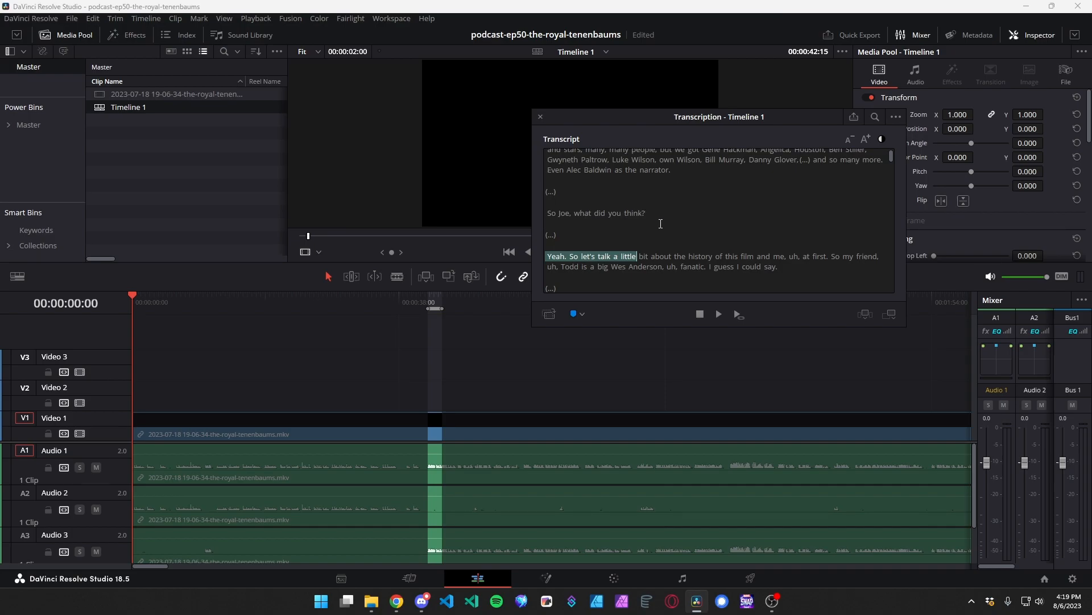
# Search the transcript for "um" and replace all occurrences with nothing.
pyautogui.scroll(2, 666, 219)
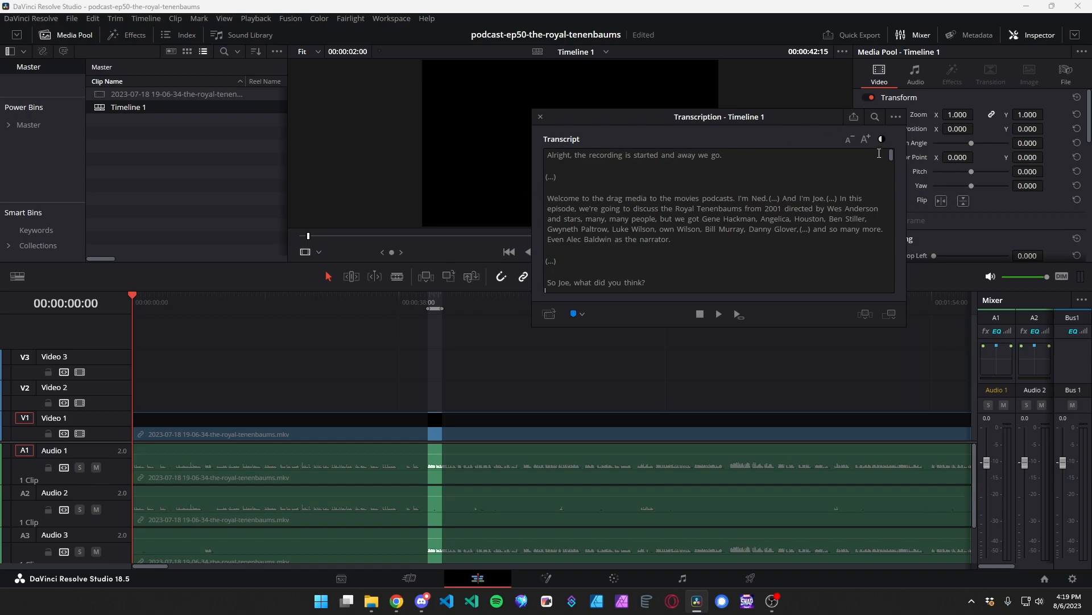
pyautogui.click(875, 118)
pyautogui.write('um')
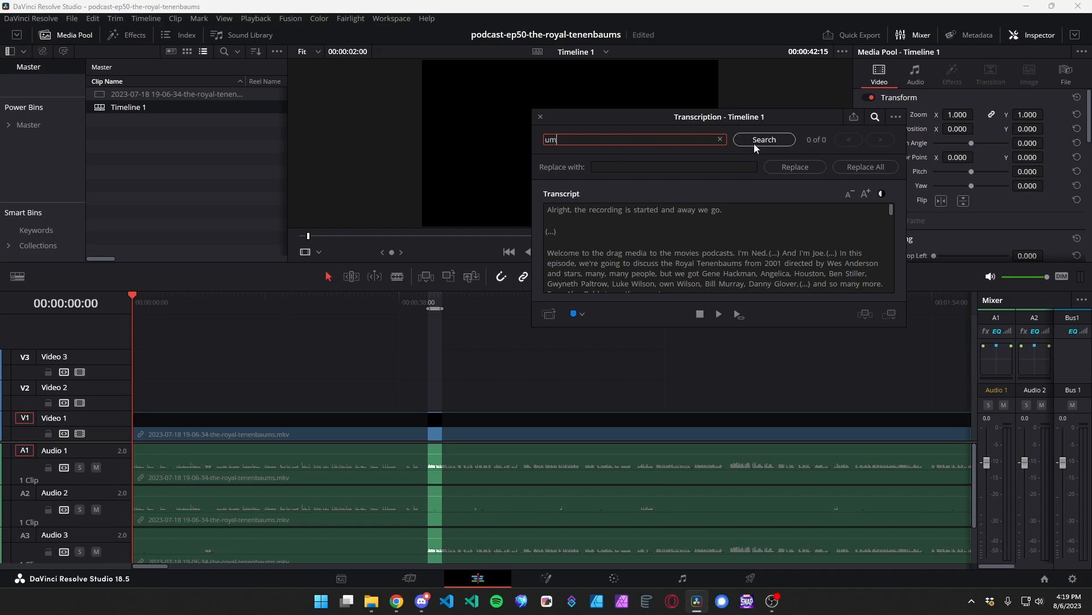
pyautogui.click(756, 143)
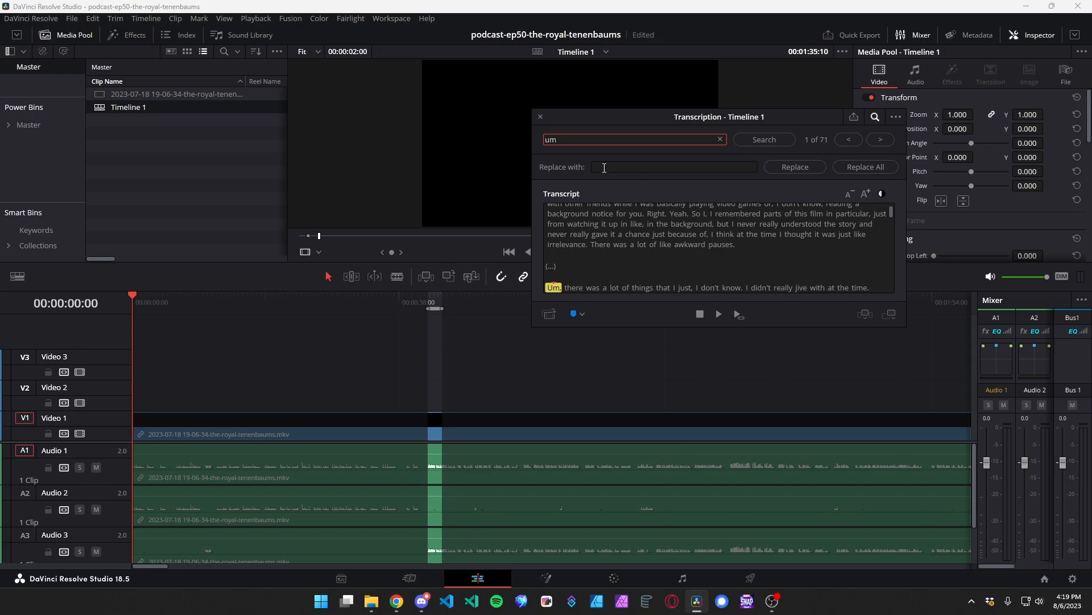
pyautogui.click(870, 170)
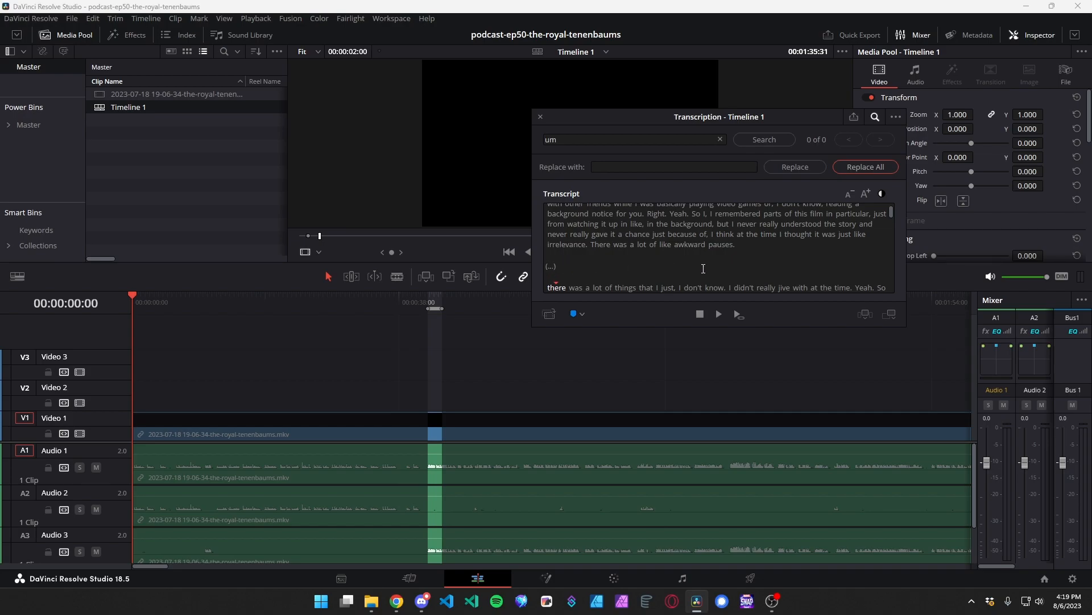
# Make the transcription window taller and look through the opening paragraphs of the transcript for remaining filler words.
pyautogui.moveTo(769, 323); pyautogui.dragTo(769, 391)
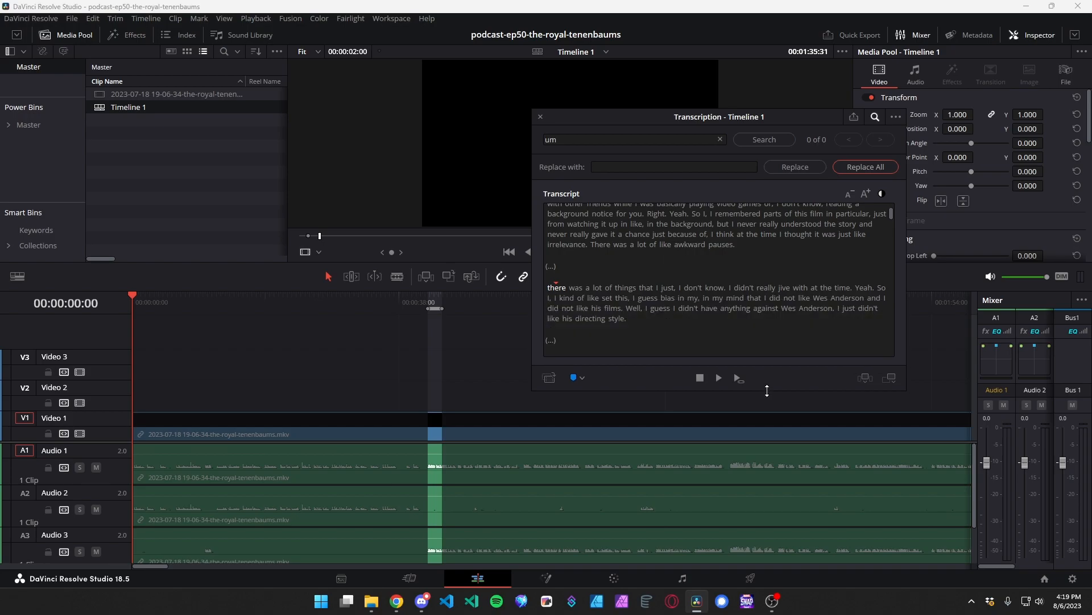
pyautogui.scroll(3, 805, 287)
pyautogui.scroll(3, 806, 286)
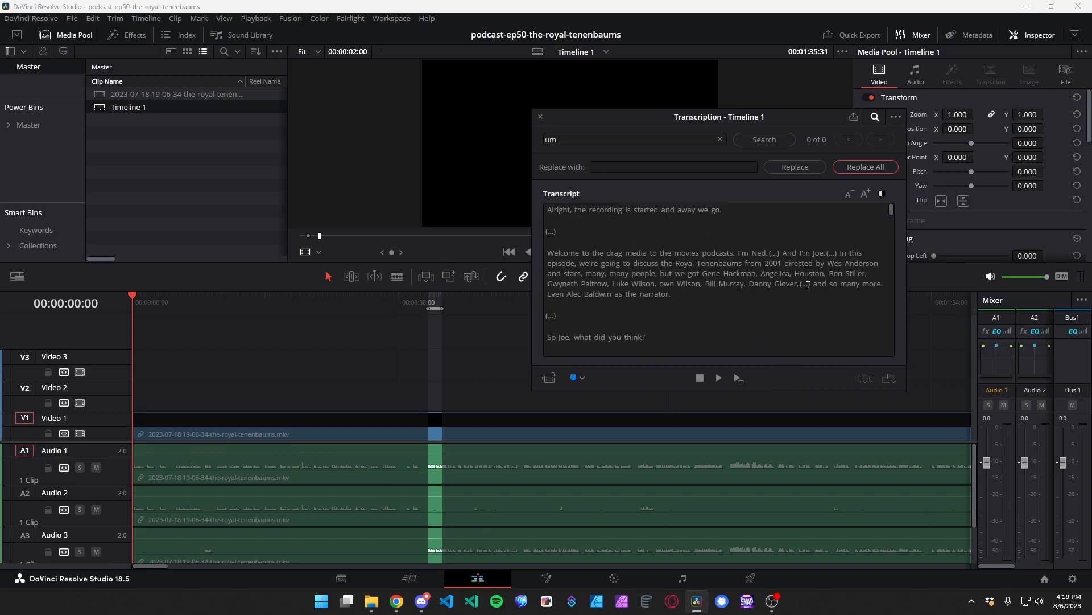
pyautogui.scroll(-5, 803, 291)
pyautogui.scroll(-1, 796, 301)
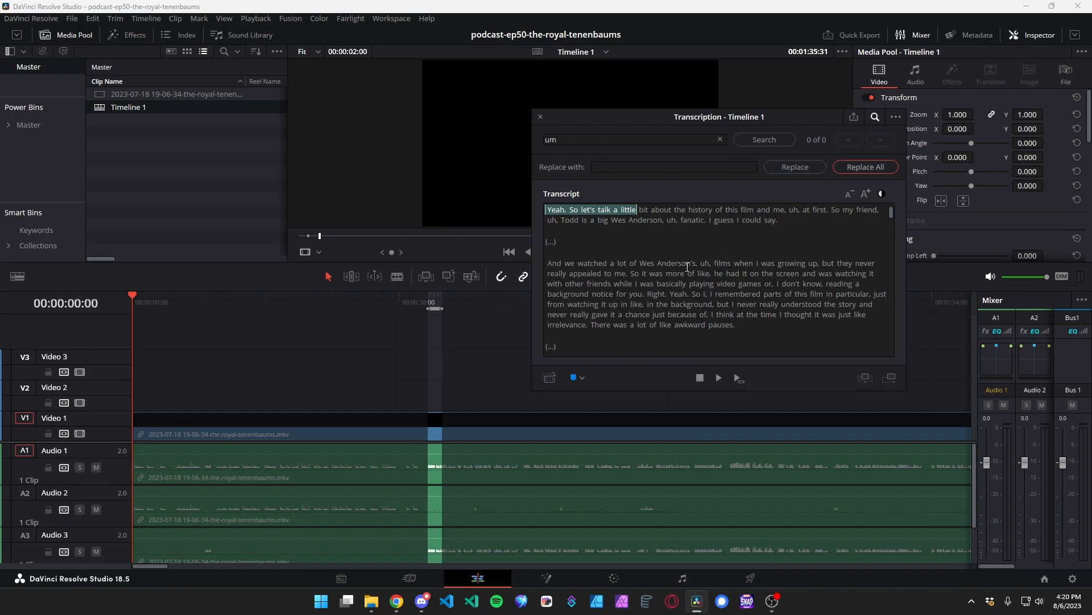
# Replace every "uh" in the transcript with nothing and remove the transcript's silent portions.
pyautogui.click(580, 142)
pyautogui.press('BackSpace')
pyautogui.write('h')
pyautogui.click(769, 142)
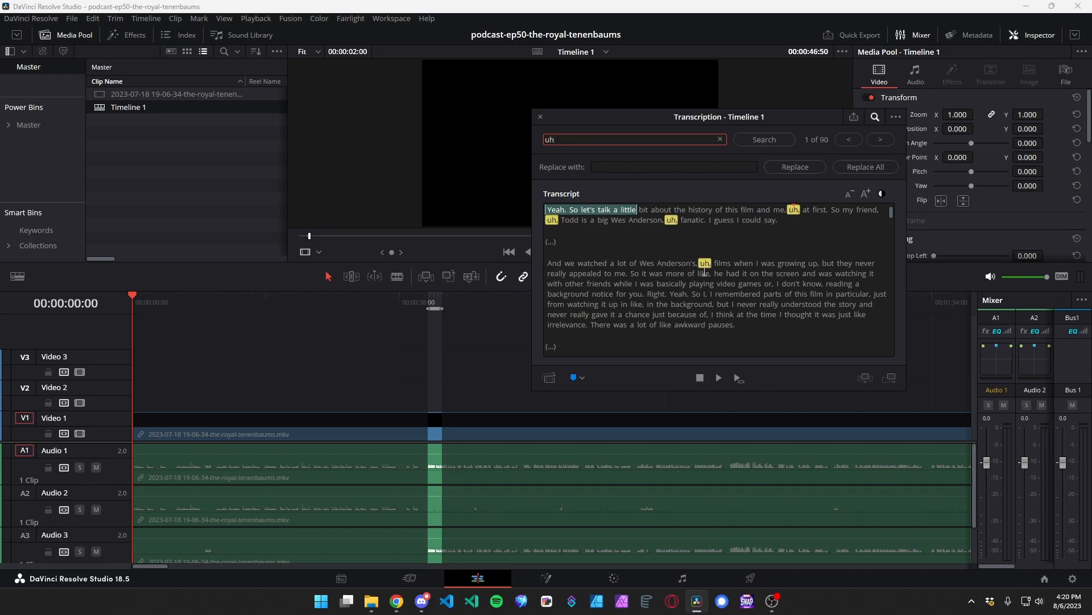
pyautogui.click(849, 168)
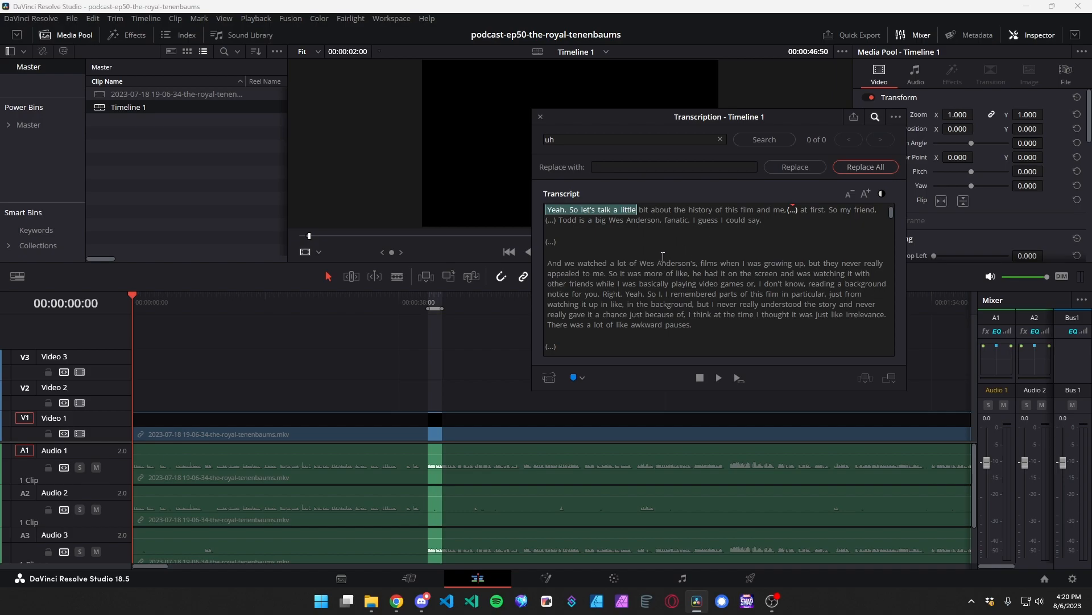
pyautogui.click(895, 118)
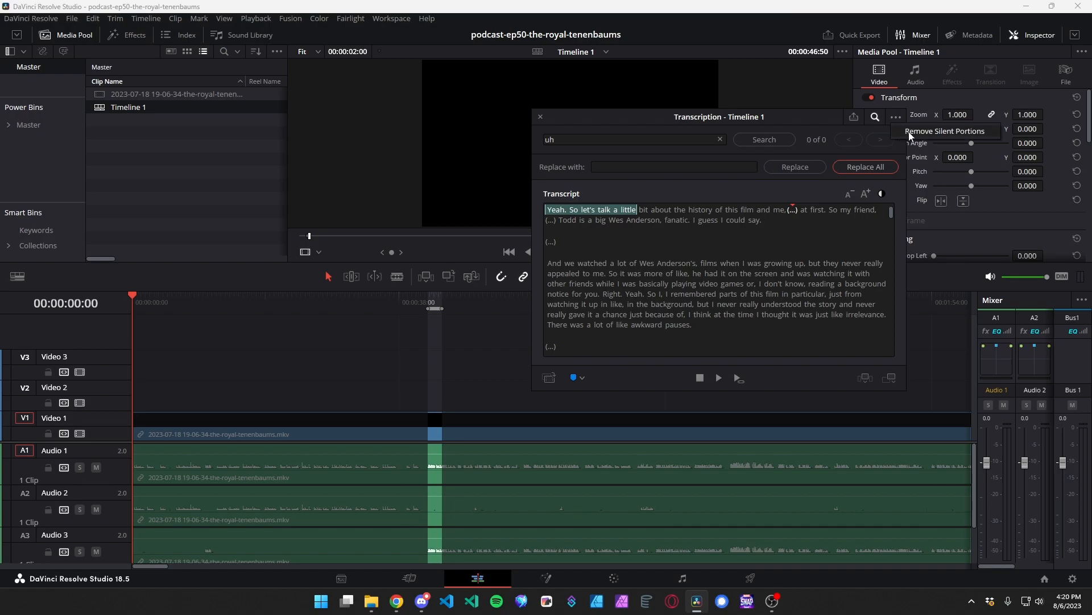
pyautogui.click(910, 133)
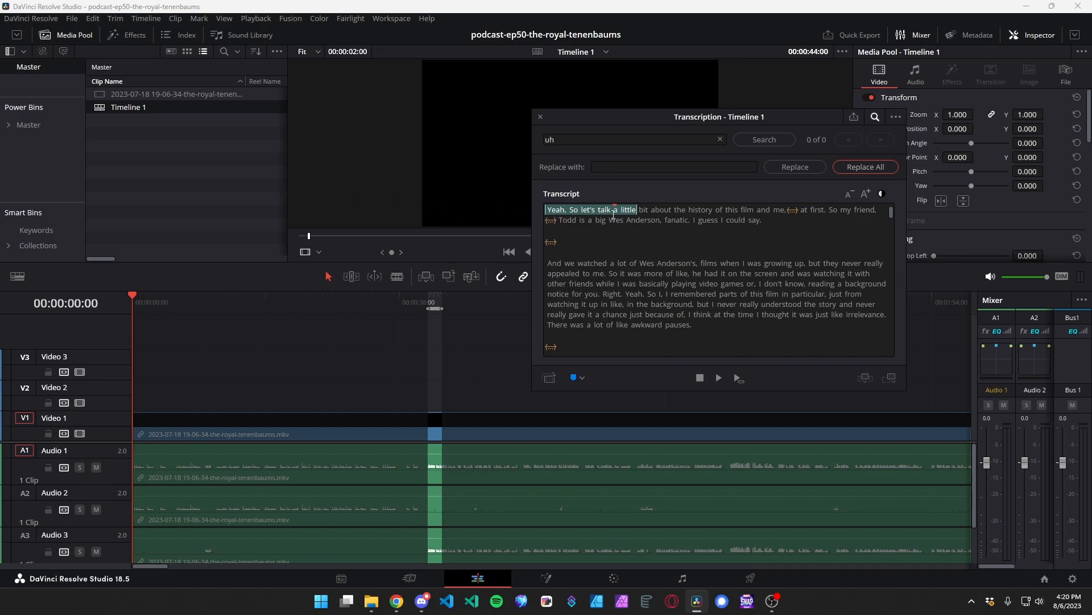
# Duplicate Timeline 1 in the media pool and rename the copy as Edited.
pyautogui.rightClick(142, 107)
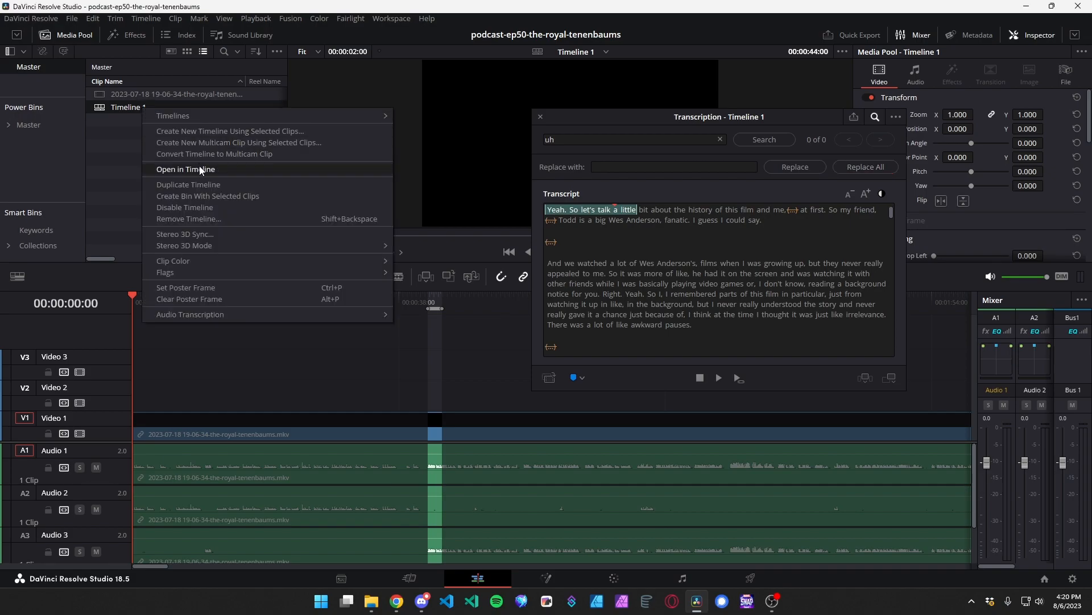
pyautogui.click(207, 186)
pyautogui.doubleClick(143, 119)
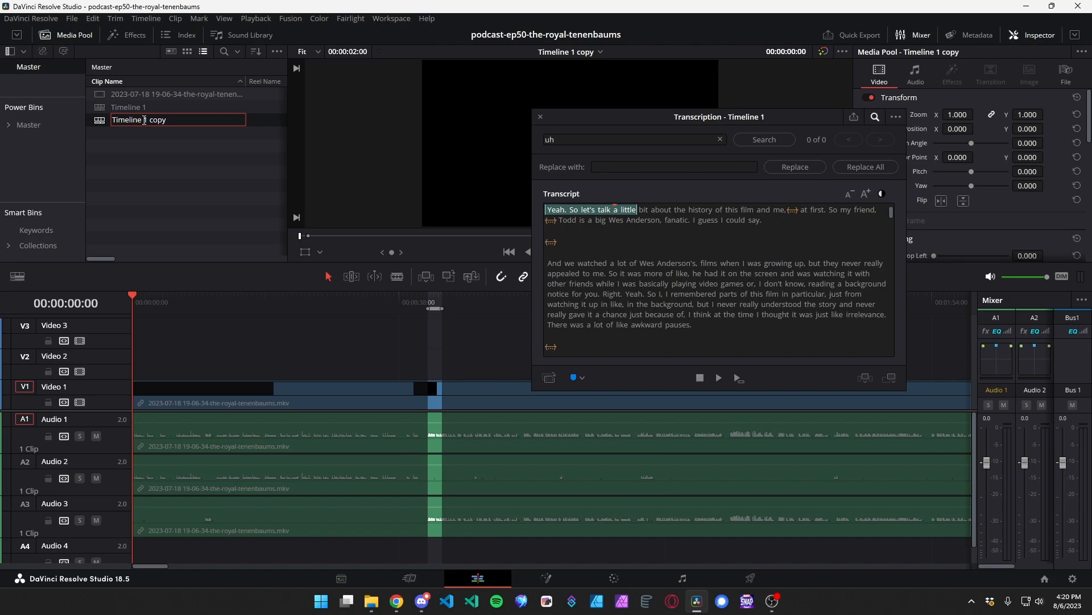
pyautogui.write('Edited')
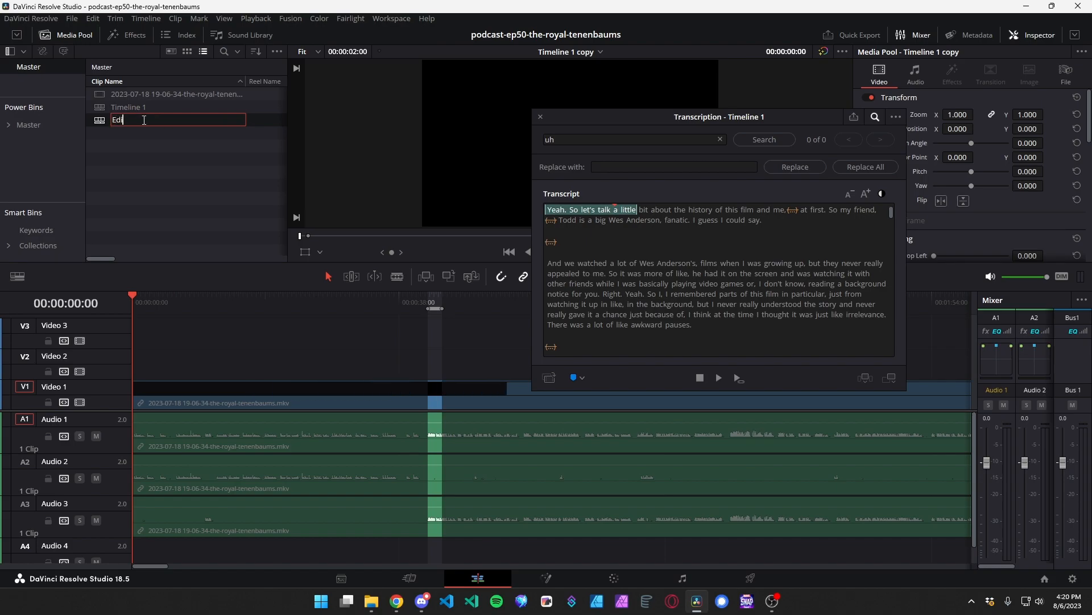
pyautogui.press('Return')
pyautogui.click(144, 121)
pyautogui.press('Return')
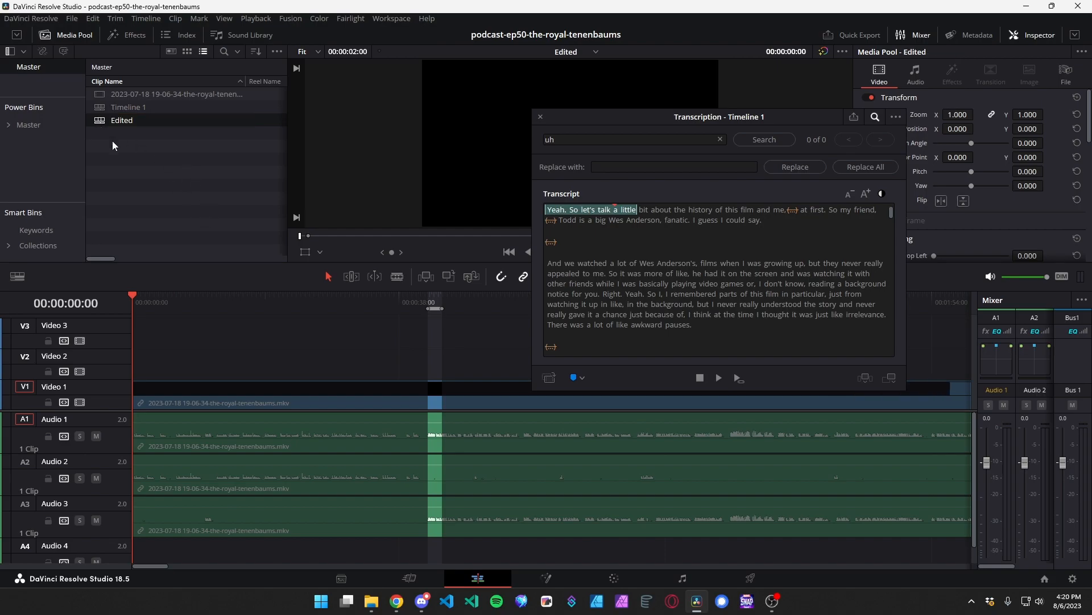
# Delete the linked video and audio clips from the Edited timeline.
pyautogui.click(251, 400)
pyautogui.press('Delete')
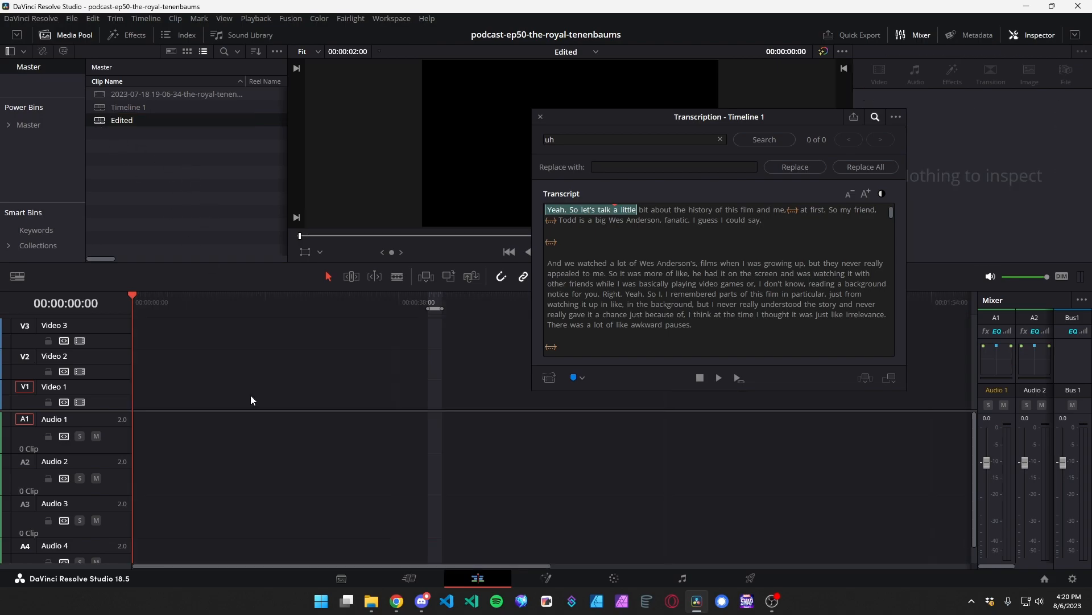
# Select the entire Timeline 1 transcript and add its remaining portions to the empty Edited timeline.
pyautogui.click(650, 248)
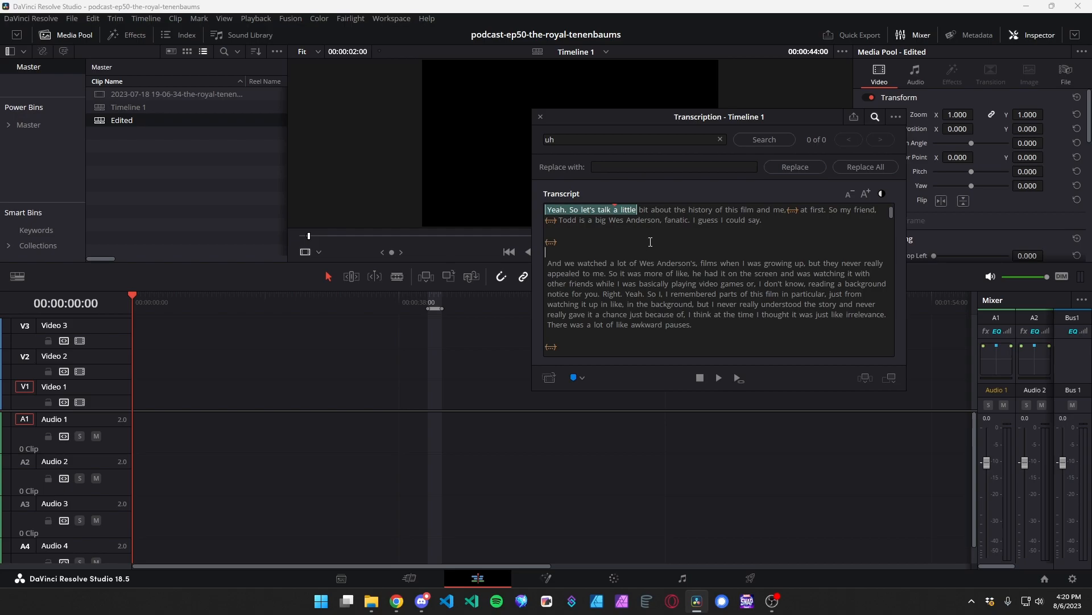
pyautogui.moveTo(640, 124); pyautogui.dragTo(480, 111)
pyautogui.click(473, 224)
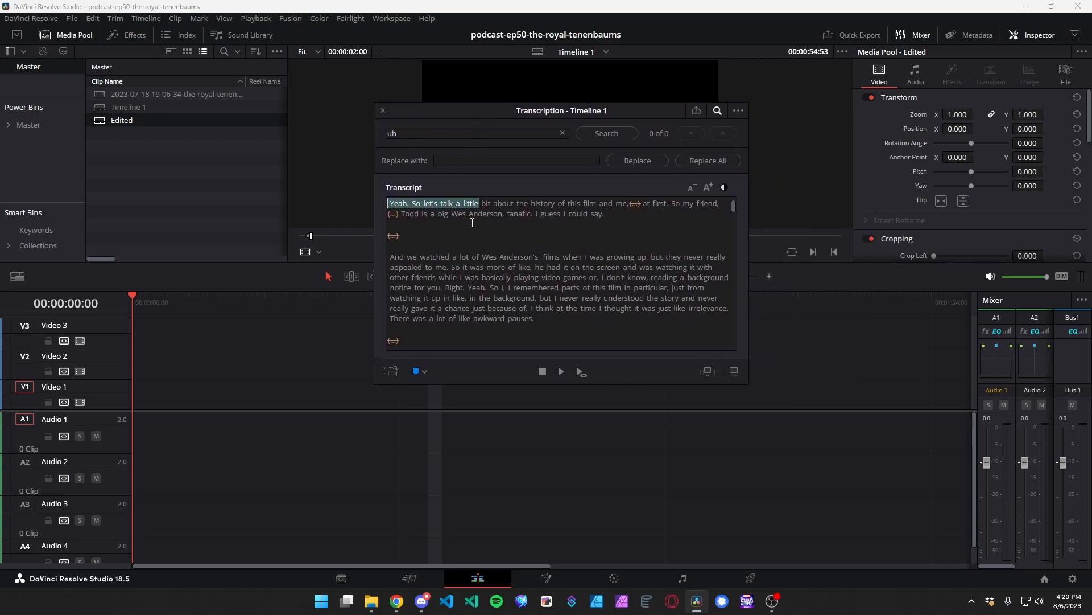
pyautogui.hotkey('ctrl', 'a')
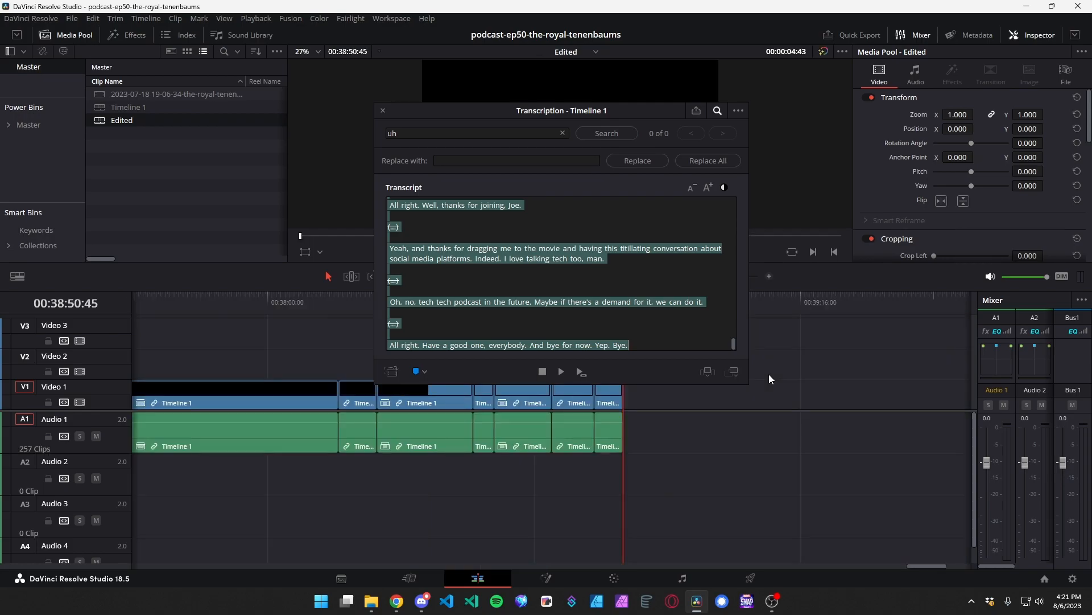
pyautogui.moveTo(615, 112); pyautogui.dragTo(811, 87)
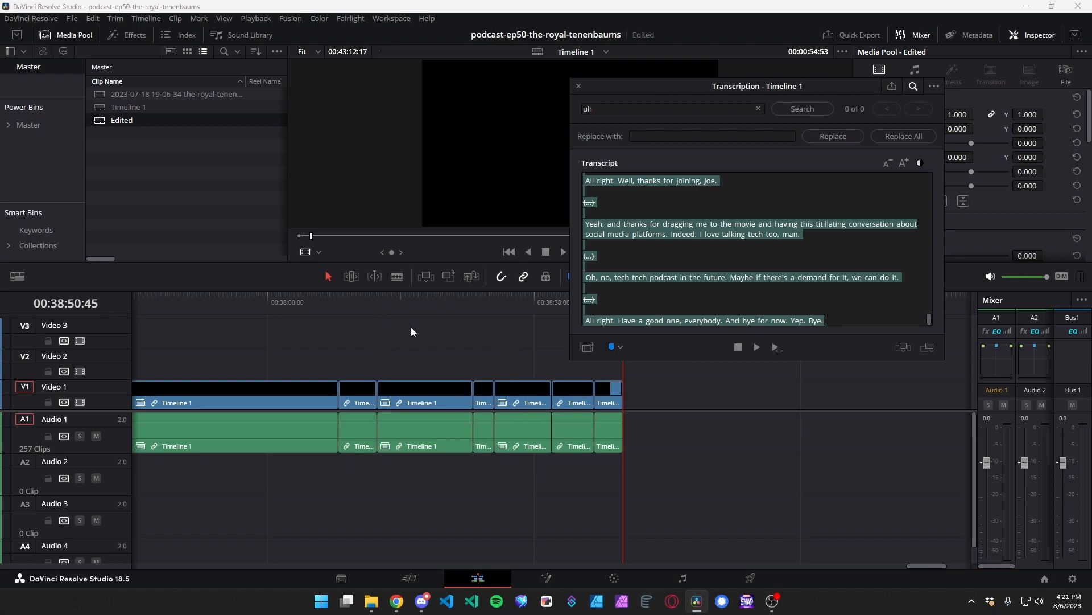
# Play a short stretch of the Edited timeline from about 28 seconds to check the cuts.
pyautogui.click(452, 302)
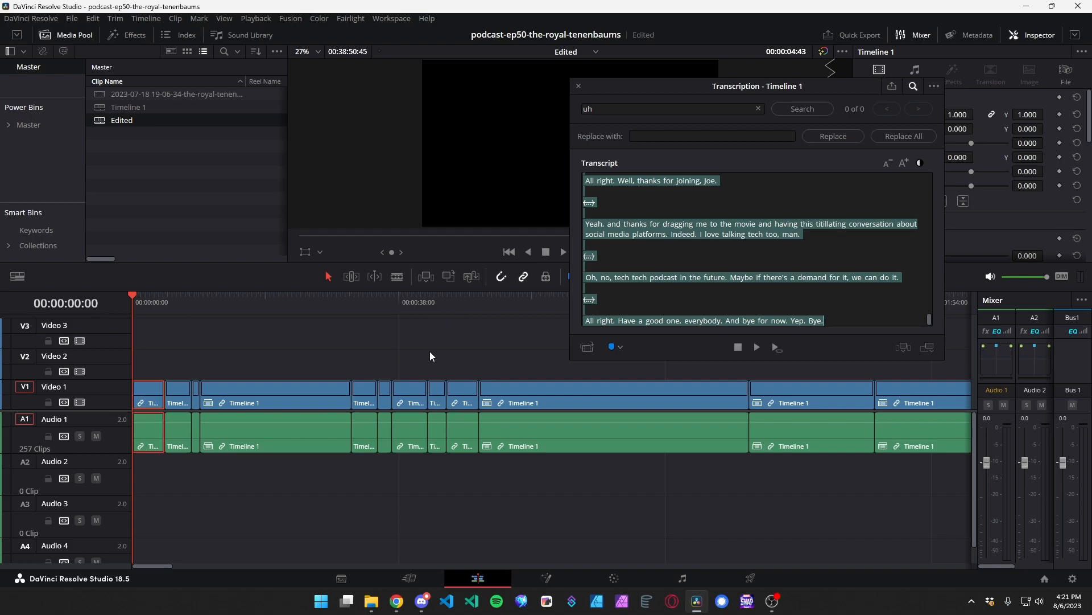
pyautogui.click(330, 301)
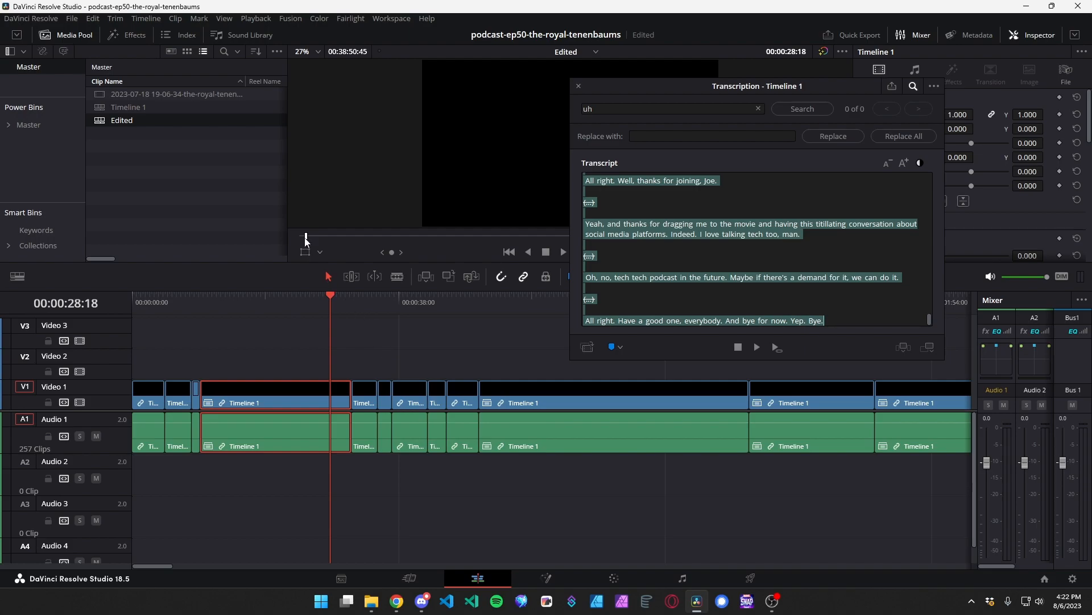
pyautogui.click(329, 302)
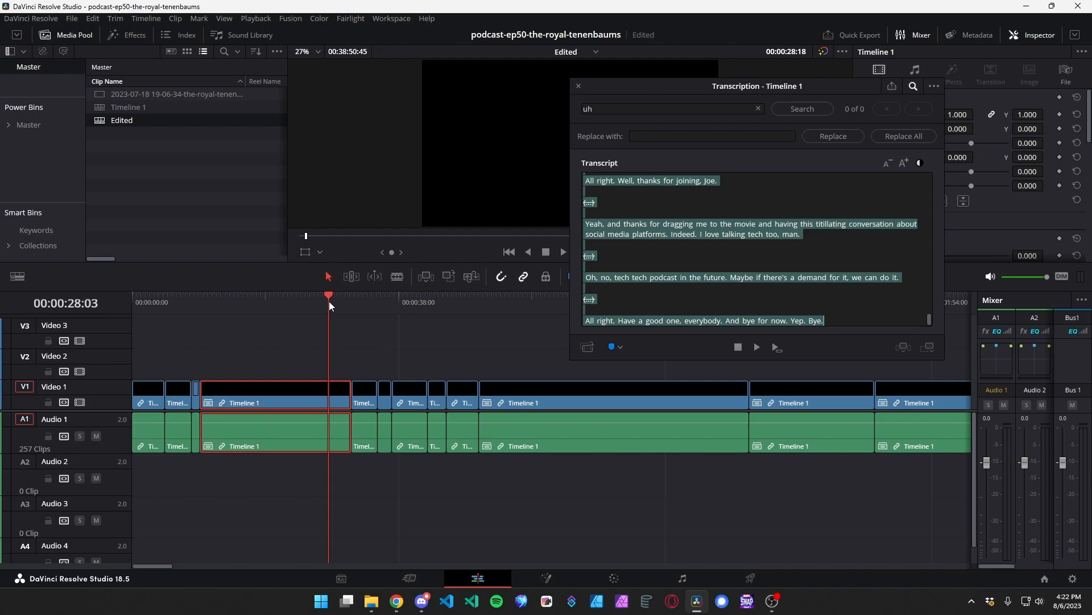
pyautogui.moveTo(752, 90); pyautogui.dragTo(846, 81)
pyautogui.press('space')
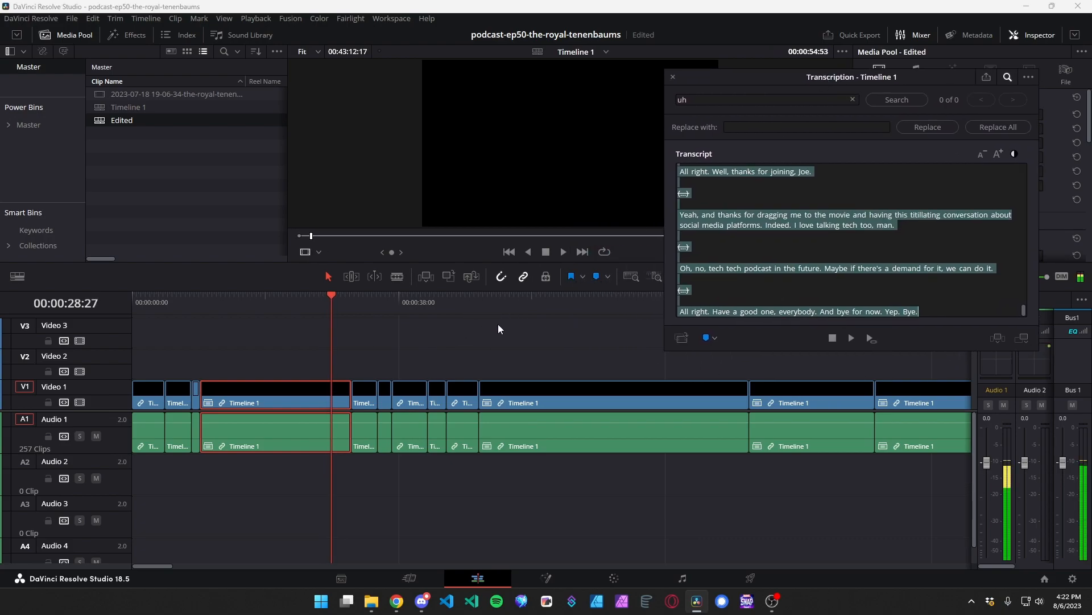
pyautogui.press('space')
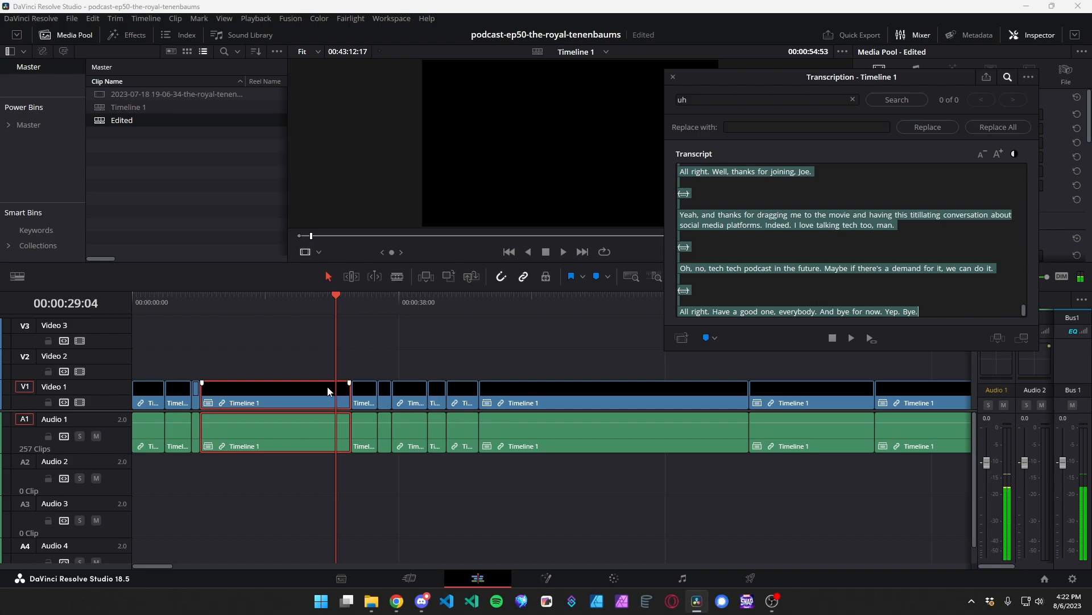
pyautogui.click(562, 7)
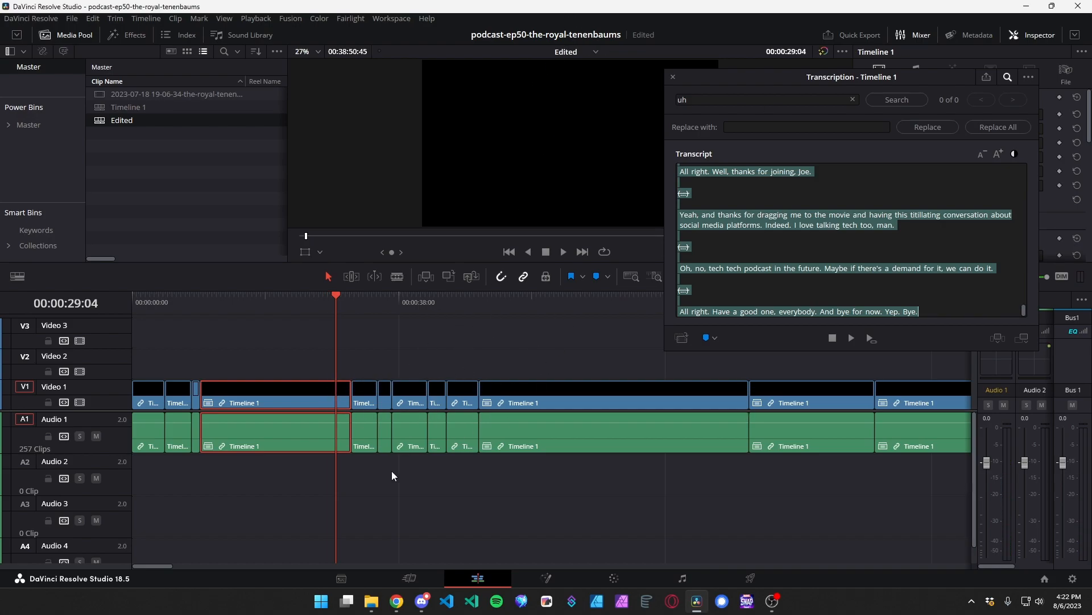
# Play the Edited timeline from about 32 seconds to listen to the cuts around the 35-second mark.
pyautogui.press('Down')
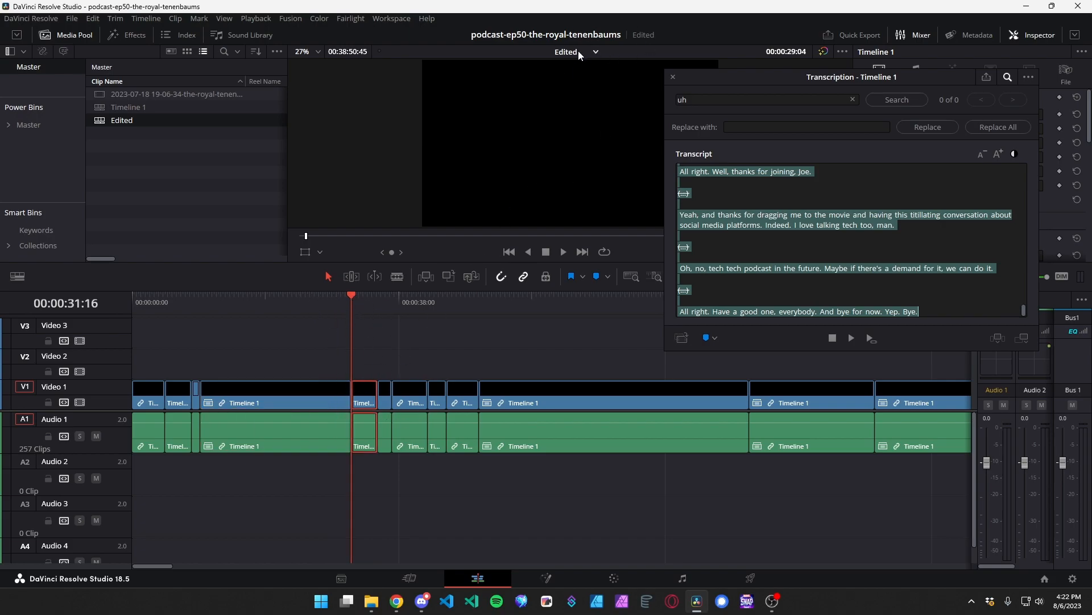
pyautogui.click(837, 78)
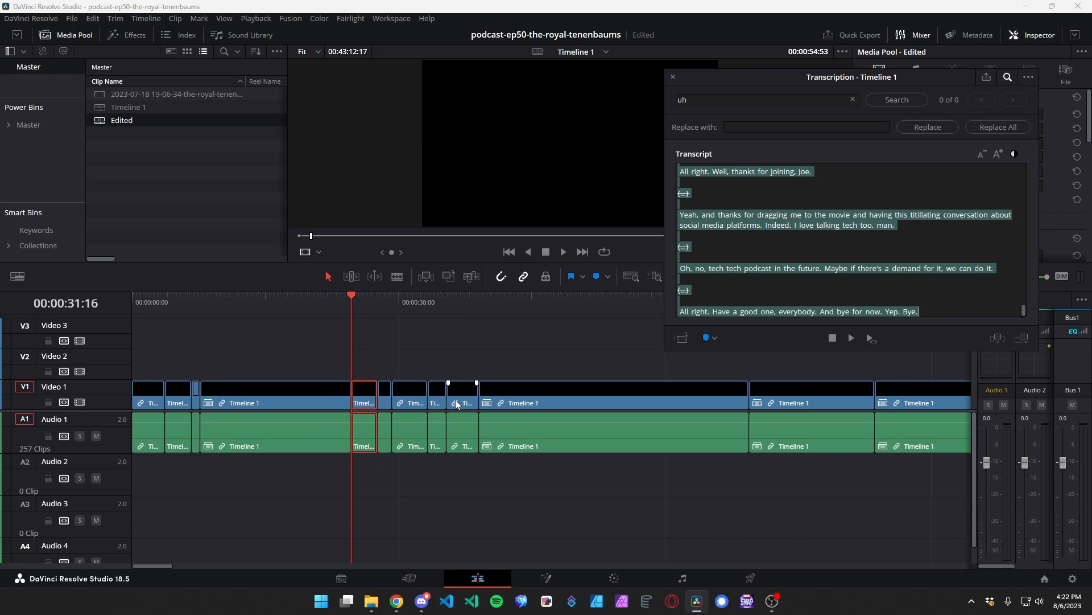
pyautogui.click(369, 307)
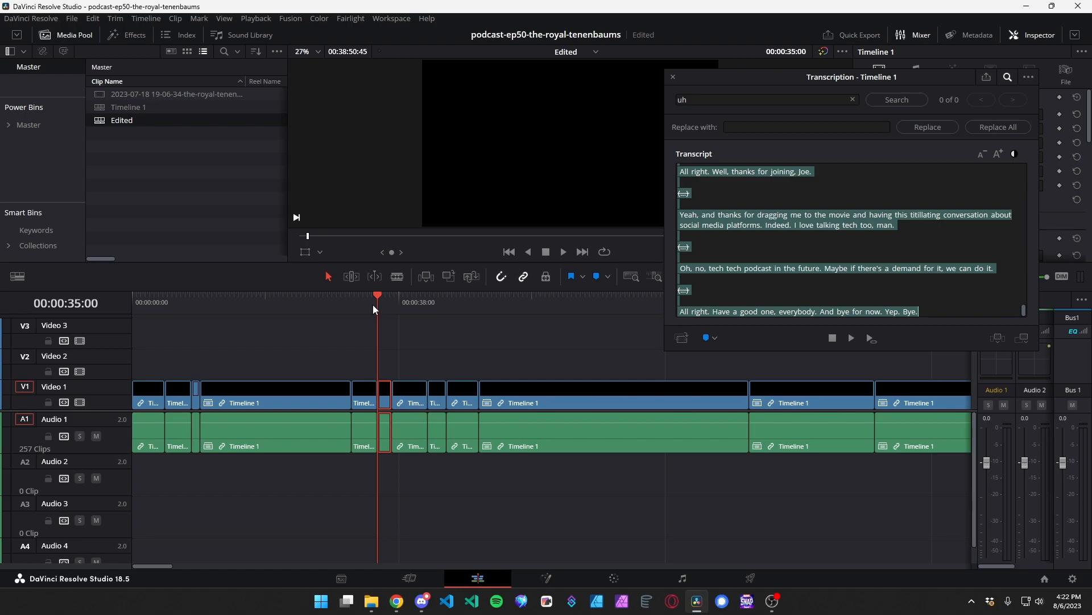
pyautogui.click(359, 305)
pyautogui.press('space')
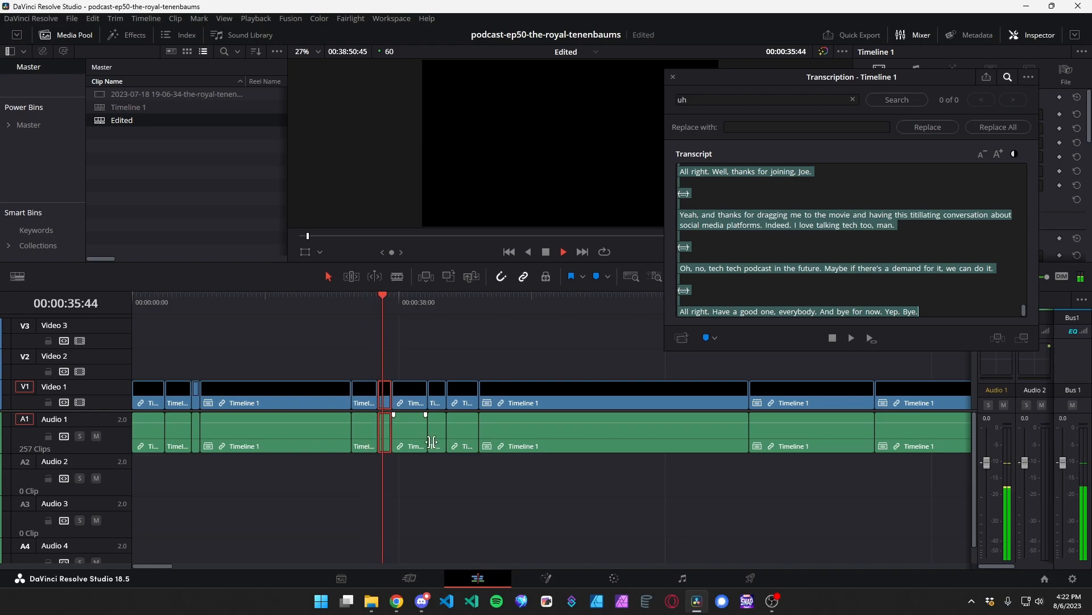
pyautogui.press('space')
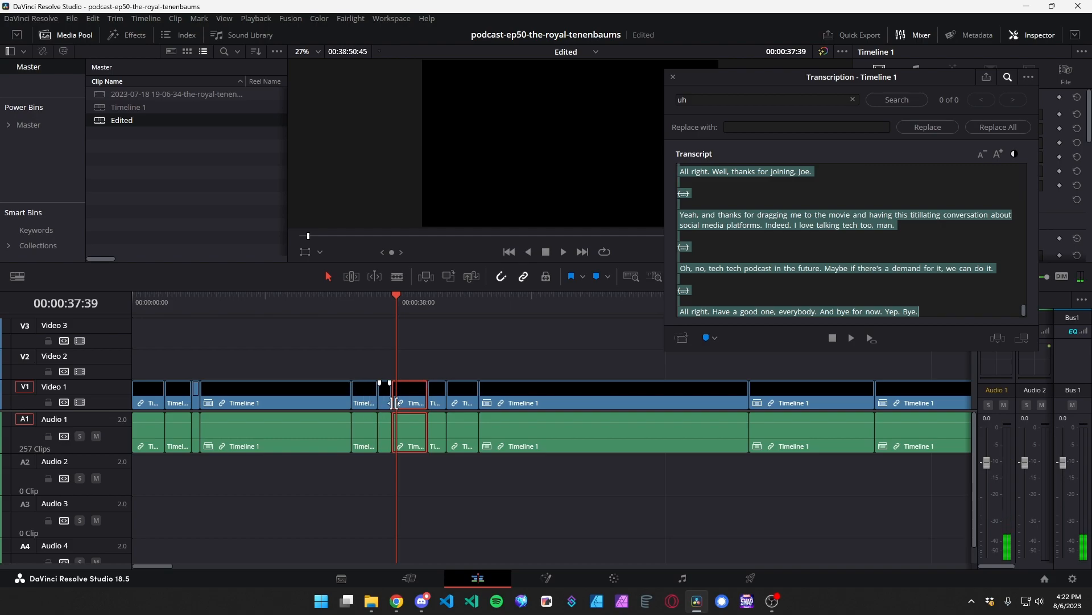
# Open a gap of about 4.5 seconds at 00:00:35:00 by shifting every clip from that point onward down the timeline.
pyautogui.hotkey('ctrl', '=')
pyautogui.hotkey('ctrl', '=')
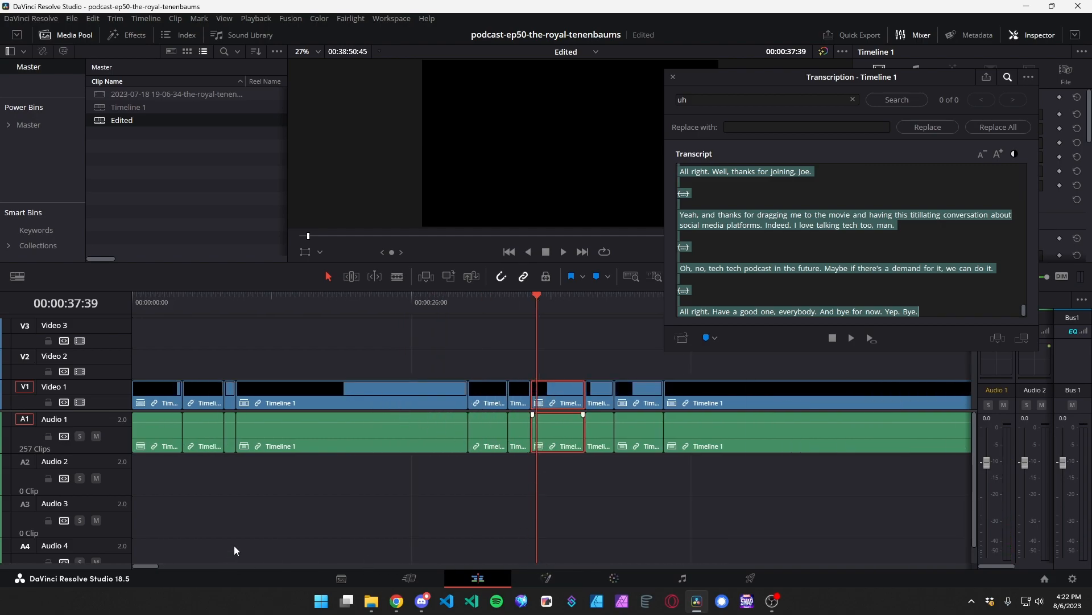
pyautogui.moveTo(523, 298); pyautogui.dragTo(512, 298)
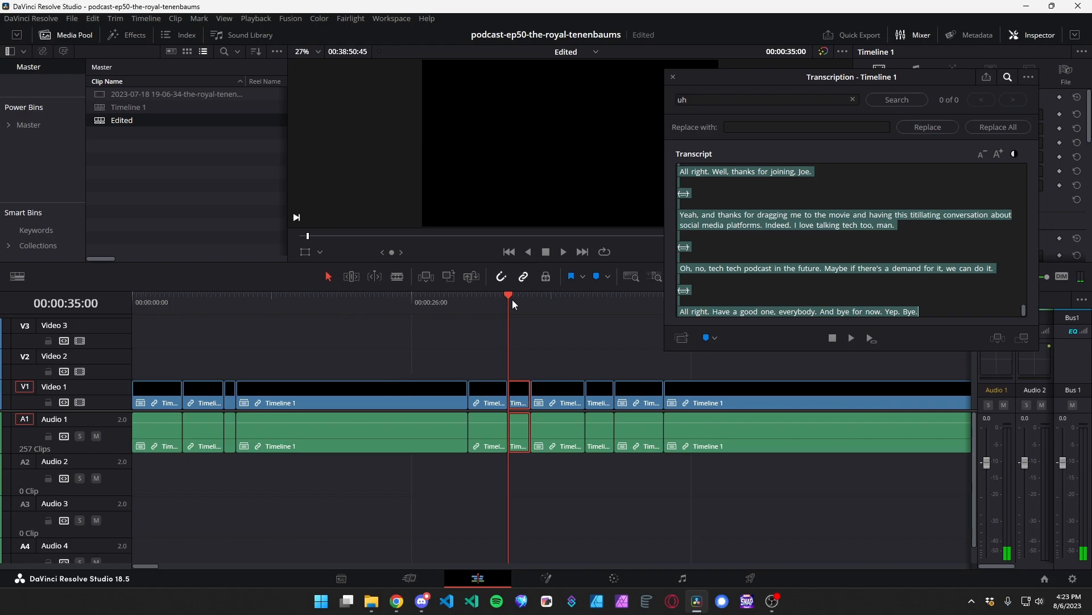
pyautogui.press('y')
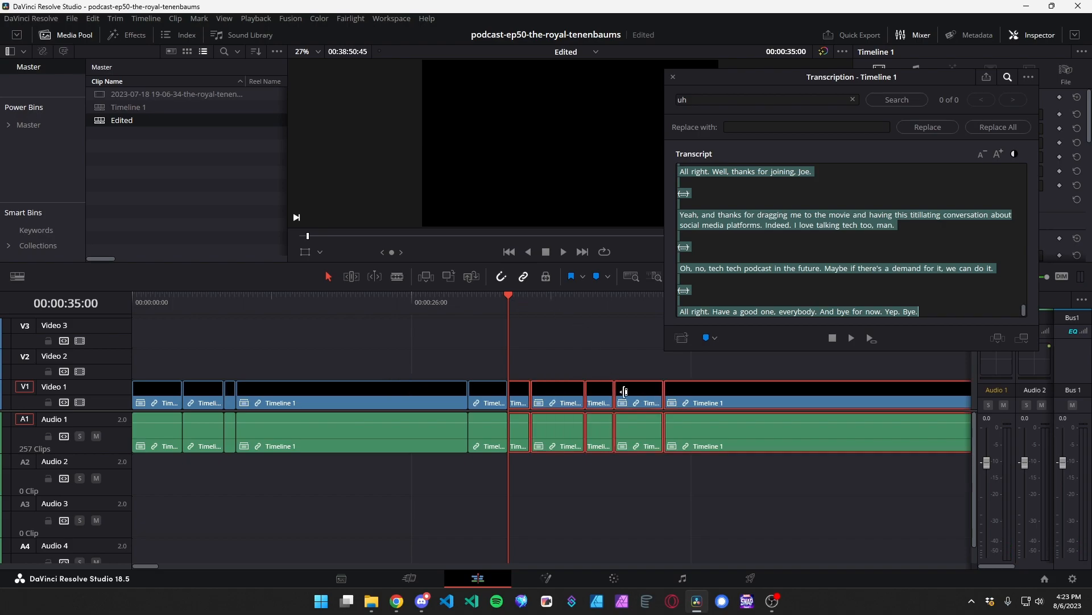
pyautogui.moveTo(694, 429); pyautogui.dragTo(742, 425)
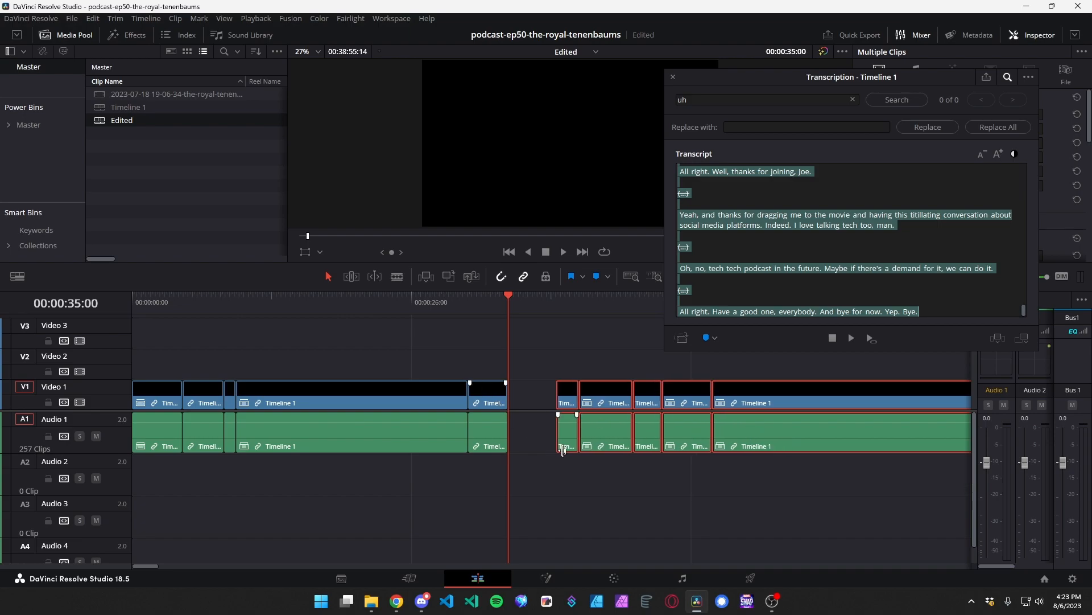
pyautogui.click(559, 365)
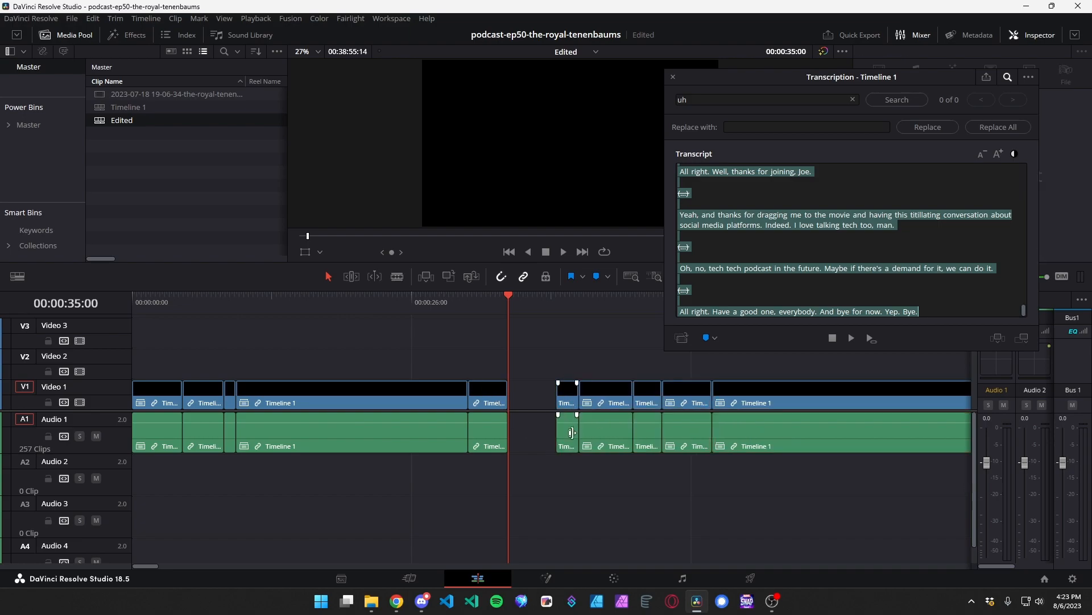
# Extend the start of the first clip after the gap by about 1 second and move all following clips back to close the gap.
pyautogui.moveTo(562, 428); pyautogui.dragTo(547, 430)
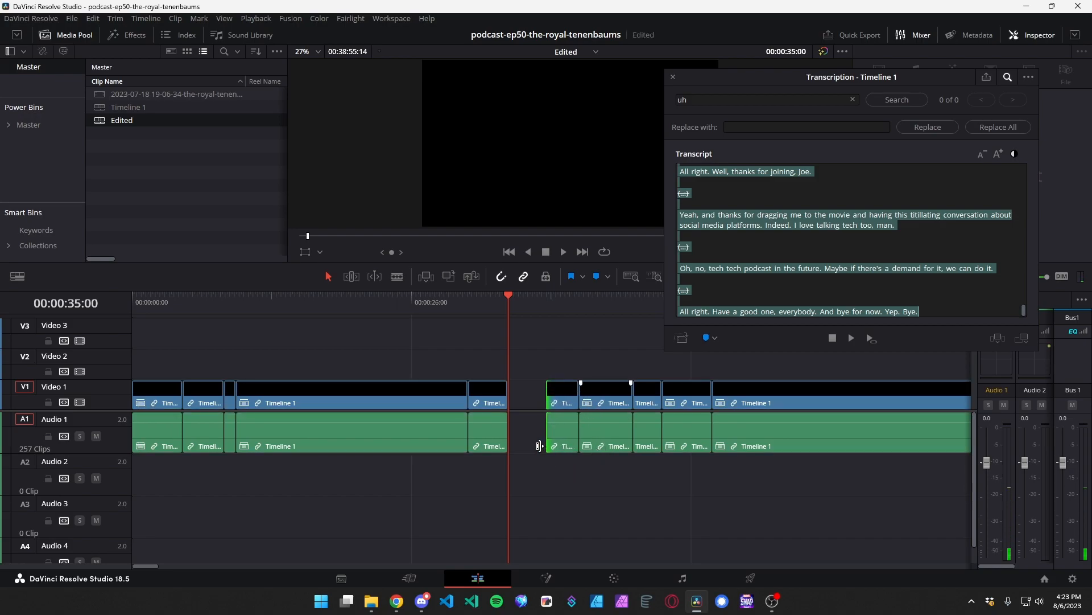
pyautogui.hotkey('alt', 'y')
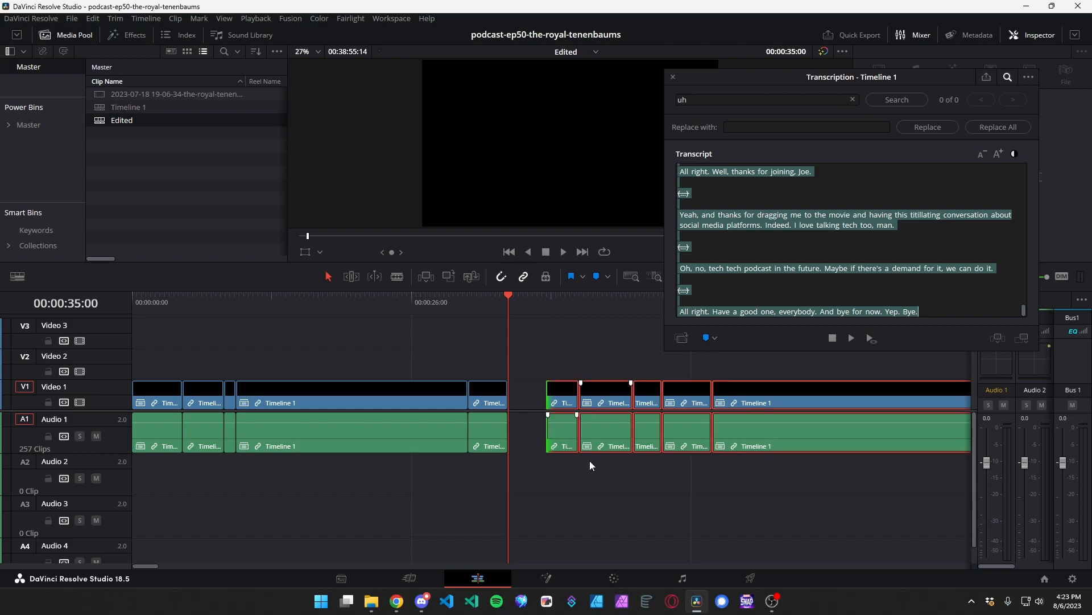
pyautogui.moveTo(746, 439); pyautogui.dragTo(709, 433)
# Play the Edited timeline from 00:00:32:48 to check the repaired cut at 35 seconds.
pyautogui.click(485, 300)
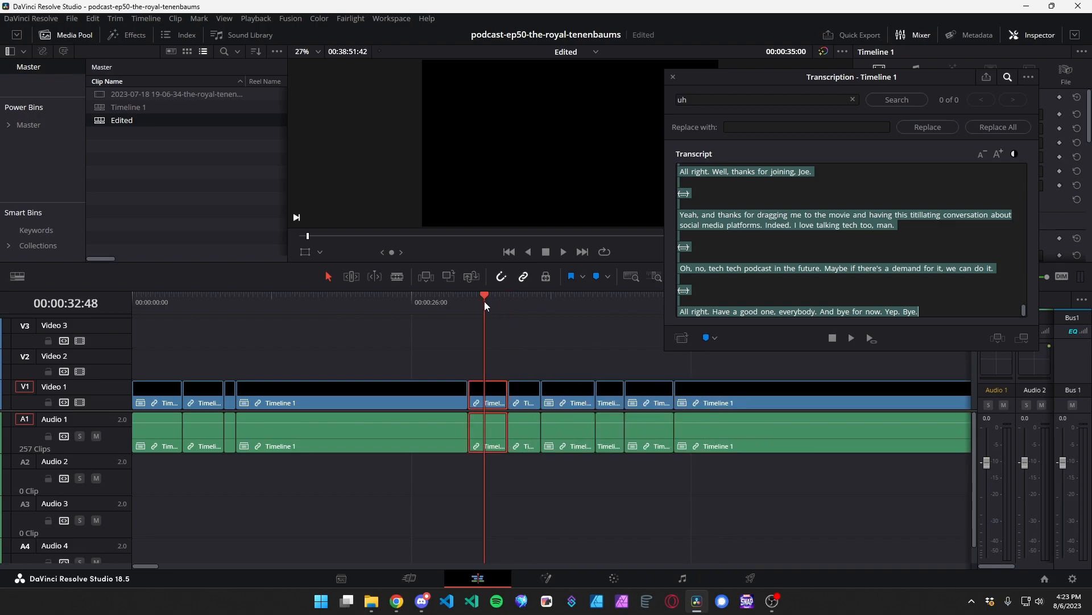
pyautogui.press('space')
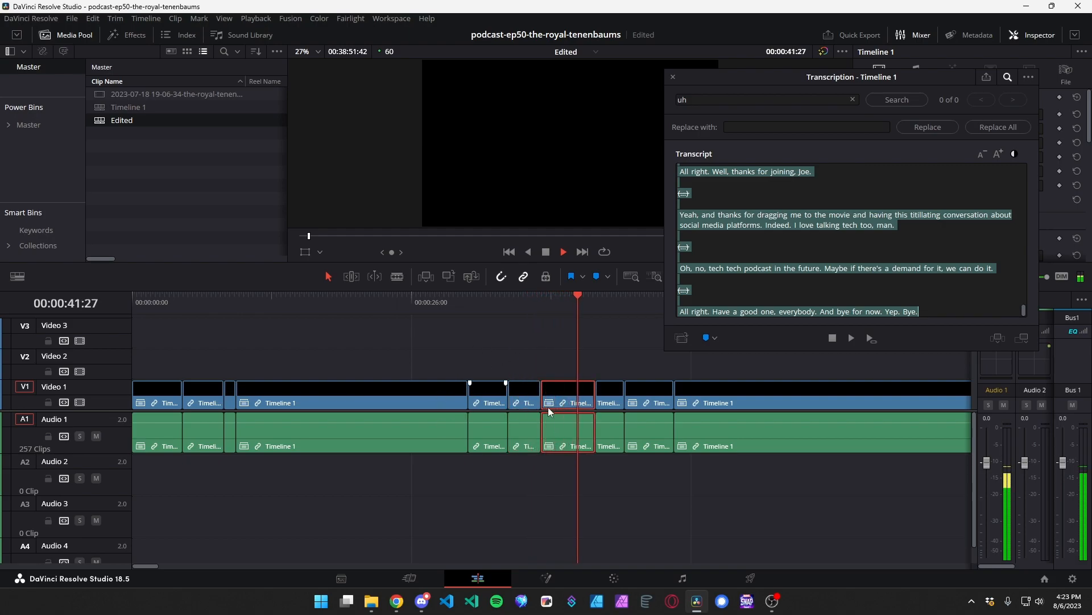
pyautogui.click(549, 253)
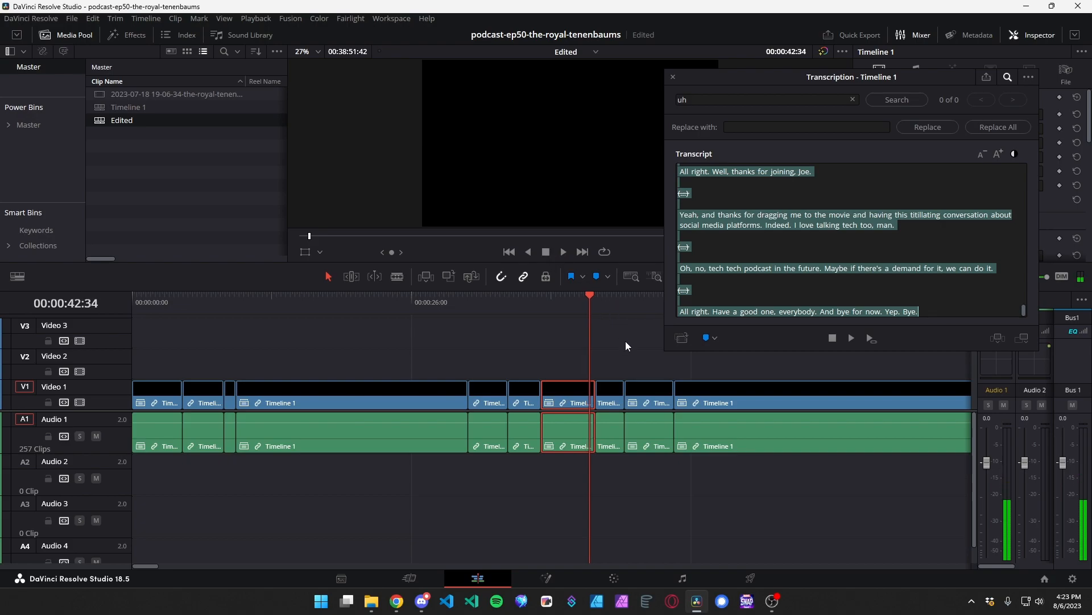